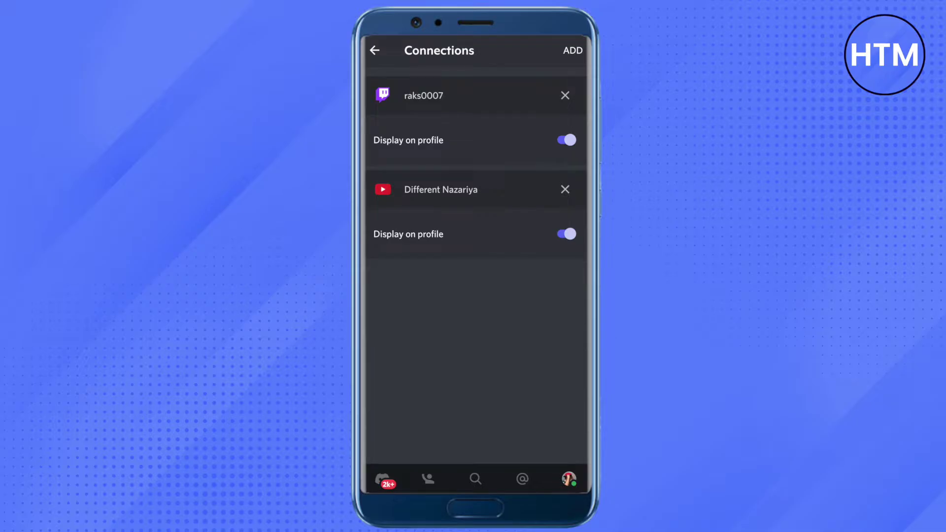
left_click(573, 51)
scroll(473, 296, "down", 4)
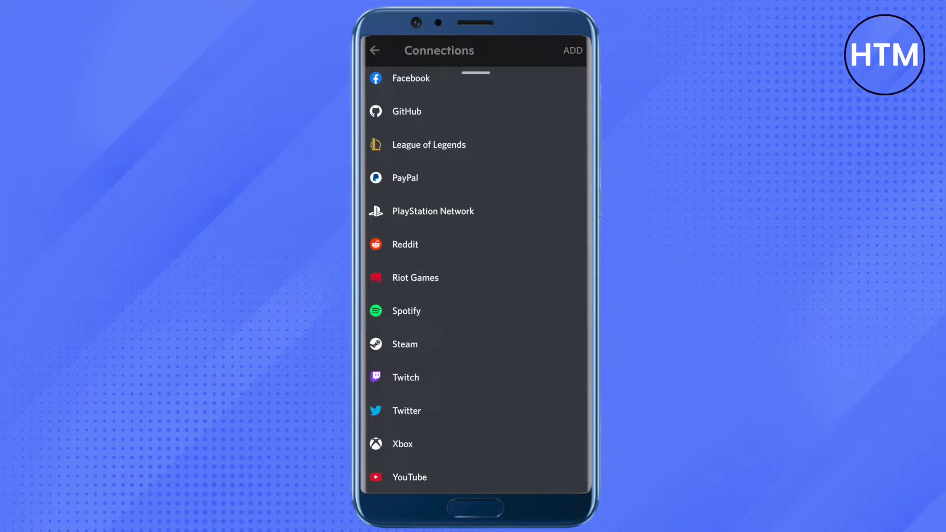
key("Escape")
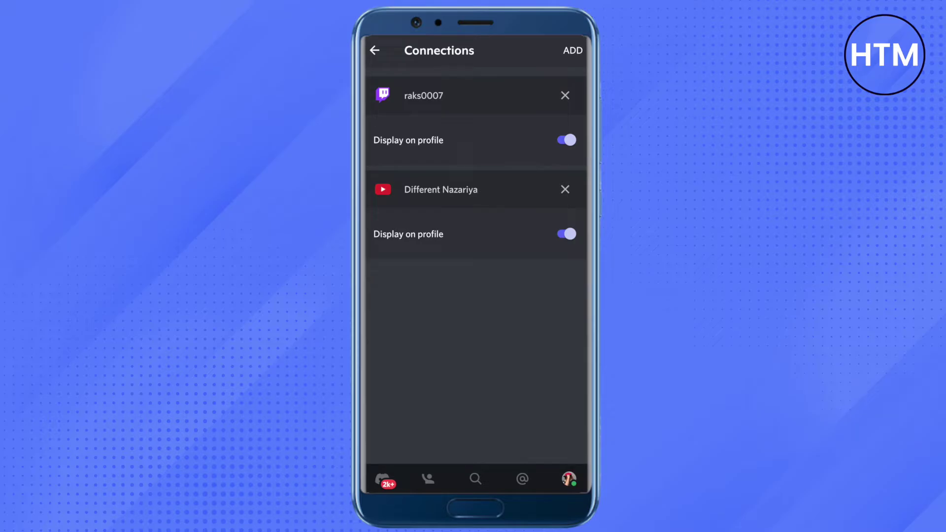
- Return to User Settings and open the online status options
left_click(375, 51)
scroll(476, 296, "up", 5)
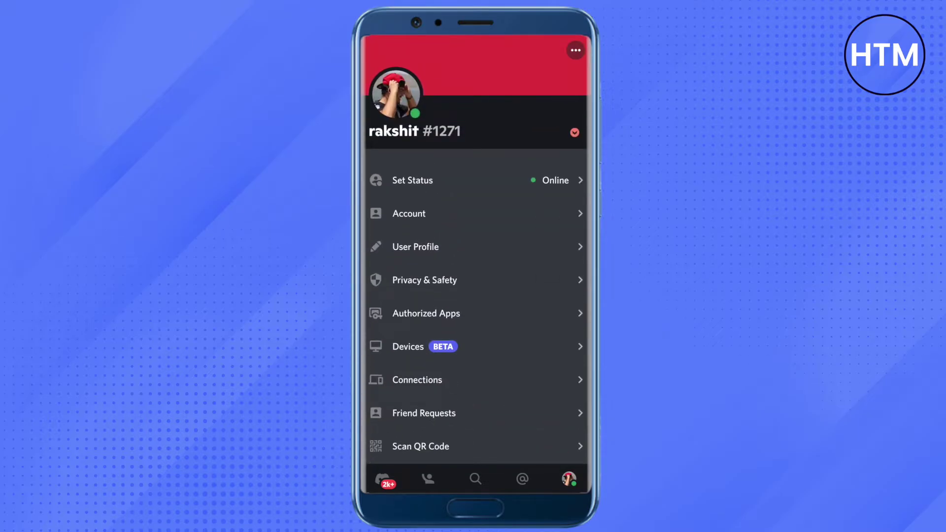
left_click(476, 180)
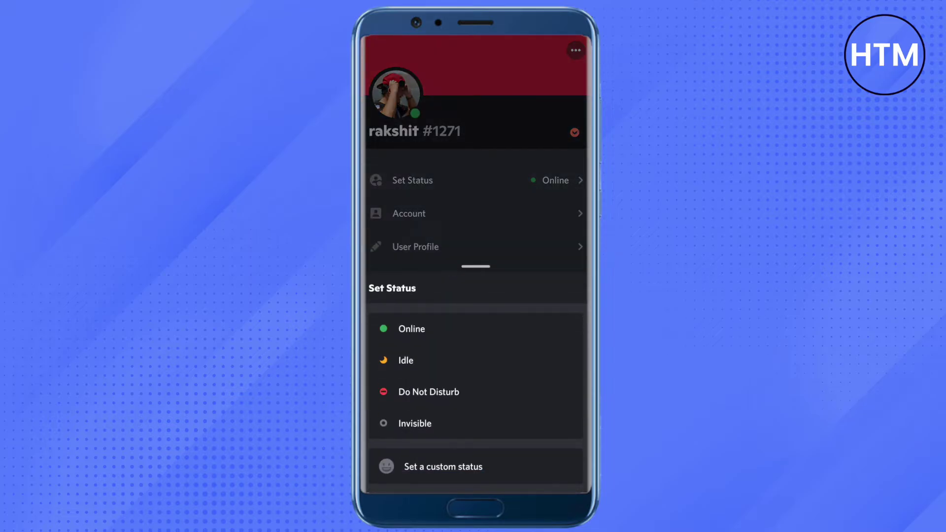
- Open the Custom Status editor from the status chooser
left_click(475, 466)
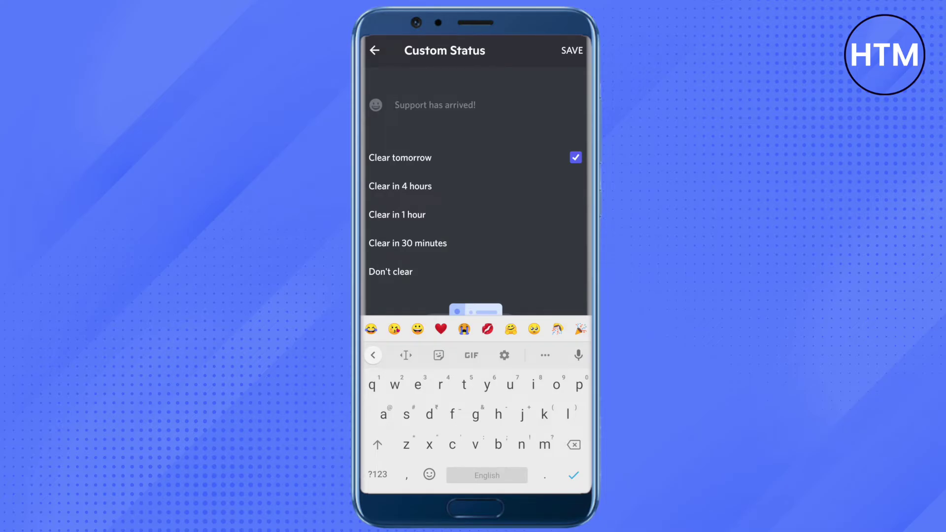
- Save the custom status as 'Youtube', set never to clear automatically
left_click(474, 271)
type("Youthe")
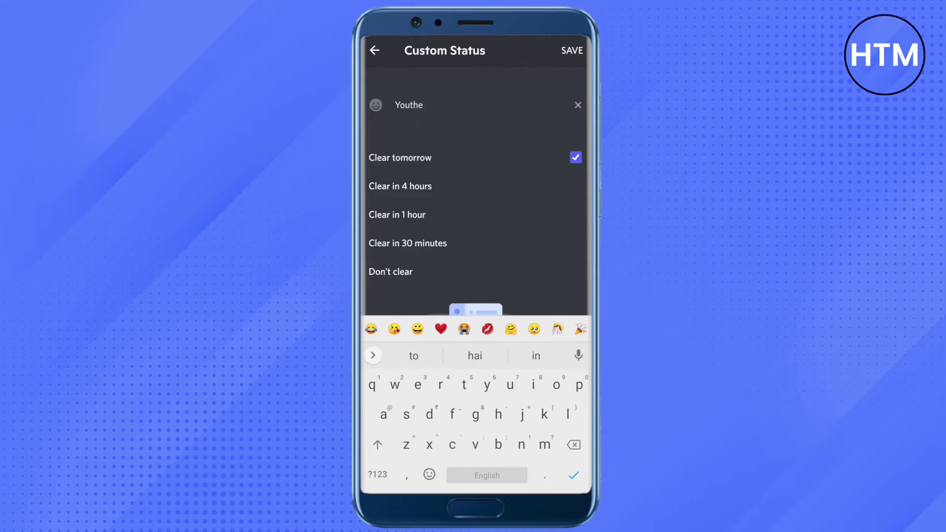
key("BackSpace")
key("BackSpace")
type("ube")
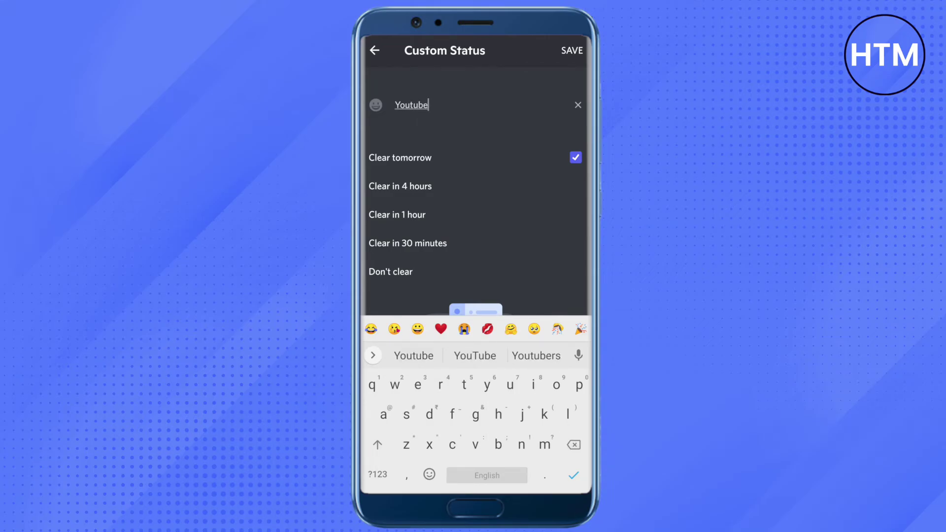
left_click(473, 243)
left_click(572, 51)
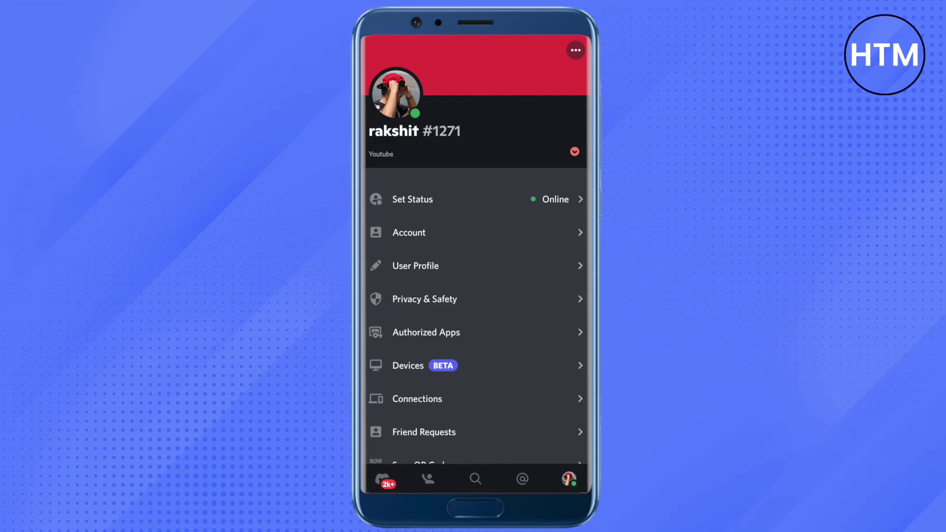
scroll(476, 296, "down", 3)
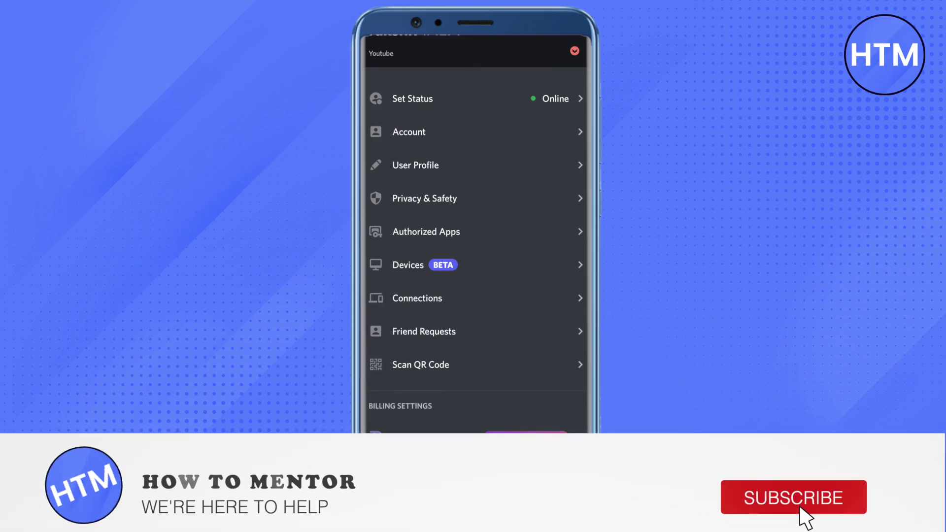